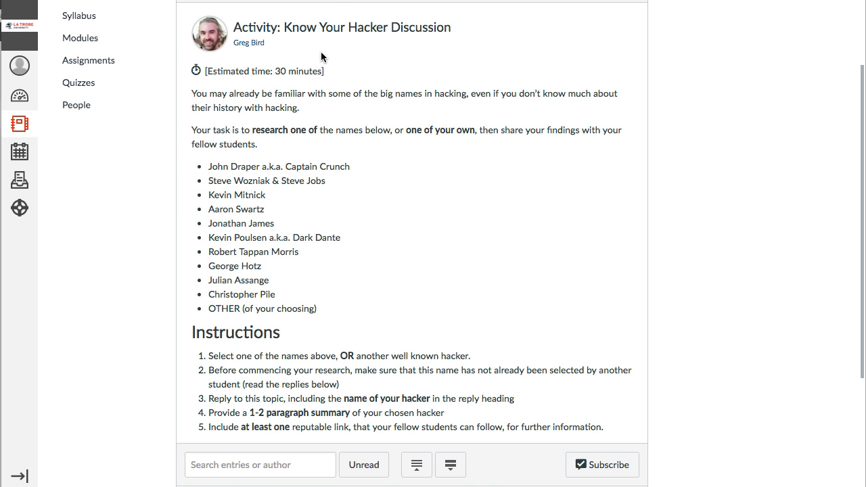
# - Switch to the instructor's view of the SME5IMH course and open its content import page from the course settings
pyautogui.press('super+Tab')
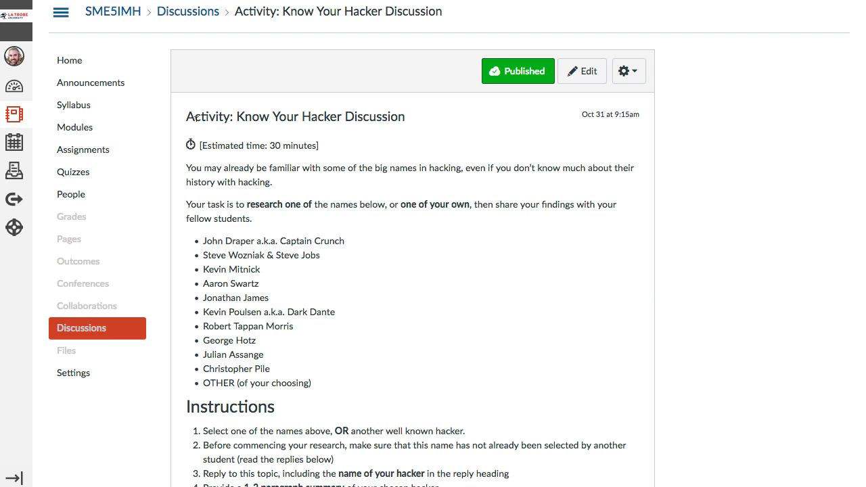
pyautogui.click(70, 381)
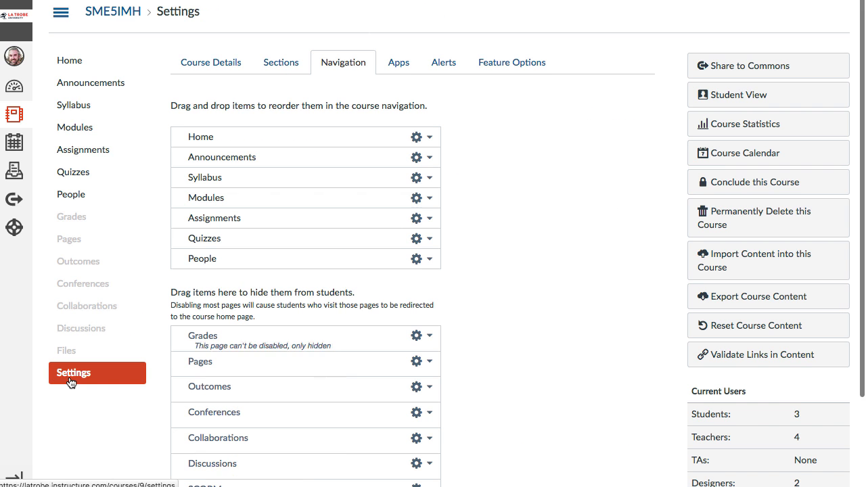
pyautogui.click(800, 263)
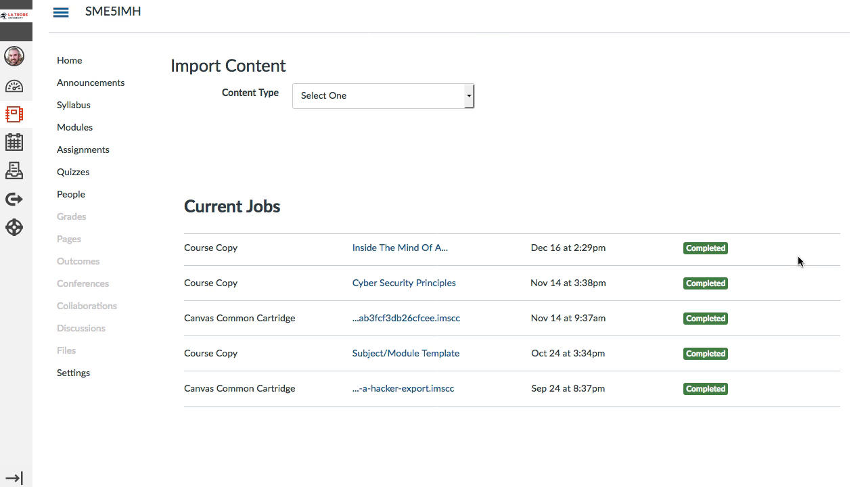
# - Start a Canvas course copy import from Inside The Mind Of A Hacker, limited to specific content
pyautogui.click(472, 101)
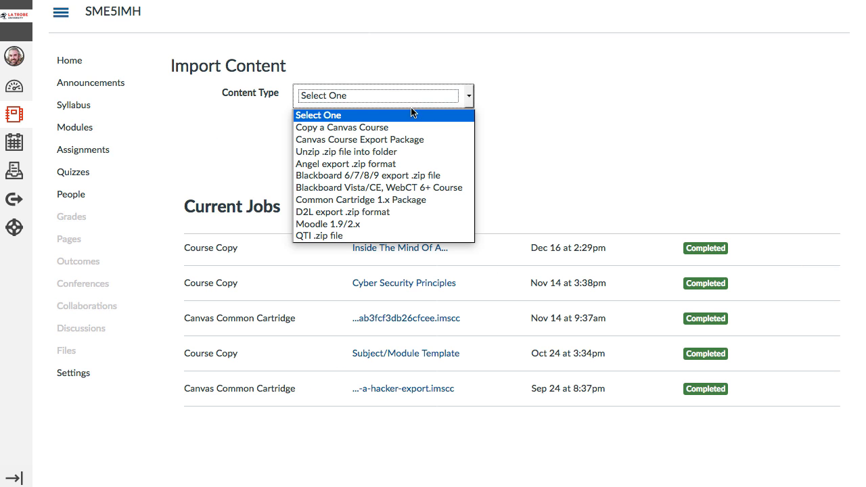
pyautogui.click(364, 129)
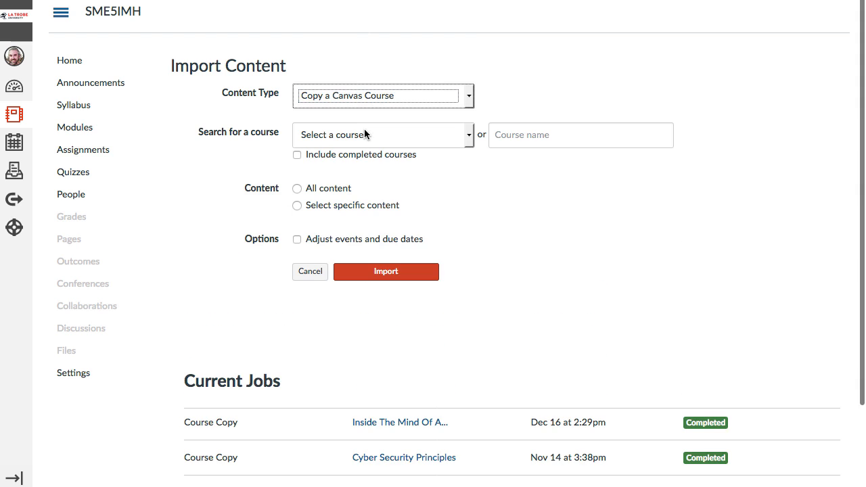
pyautogui.click(468, 139)
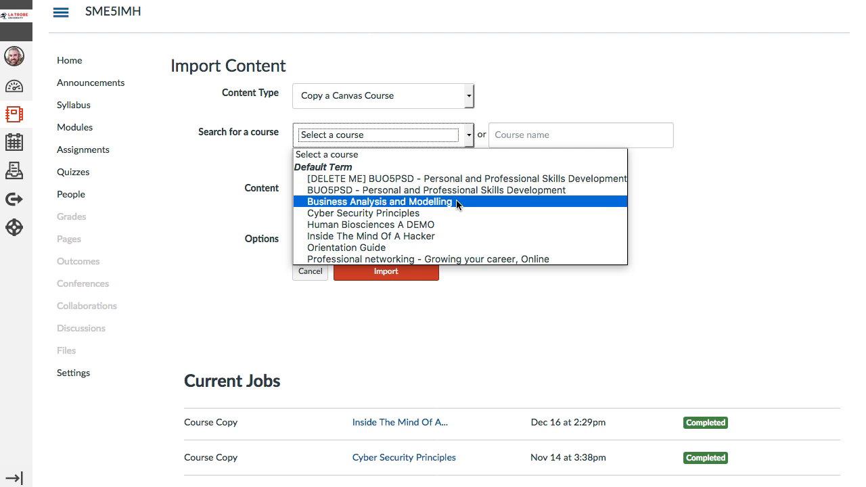
pyautogui.click(411, 236)
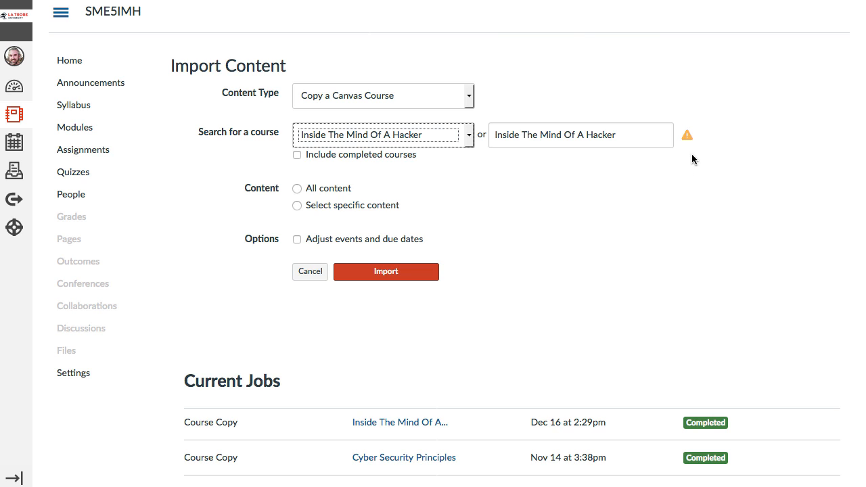
pyautogui.moveTo(687, 134)
pyautogui.click(297, 207)
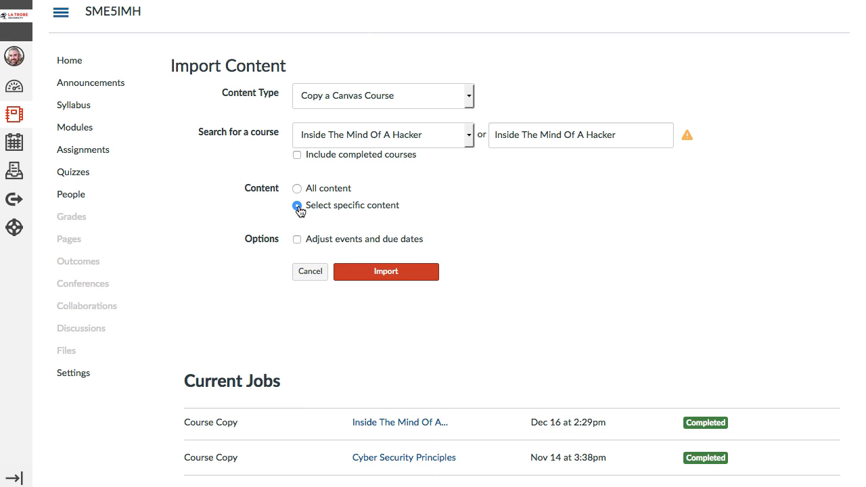
pyautogui.click(386, 273)
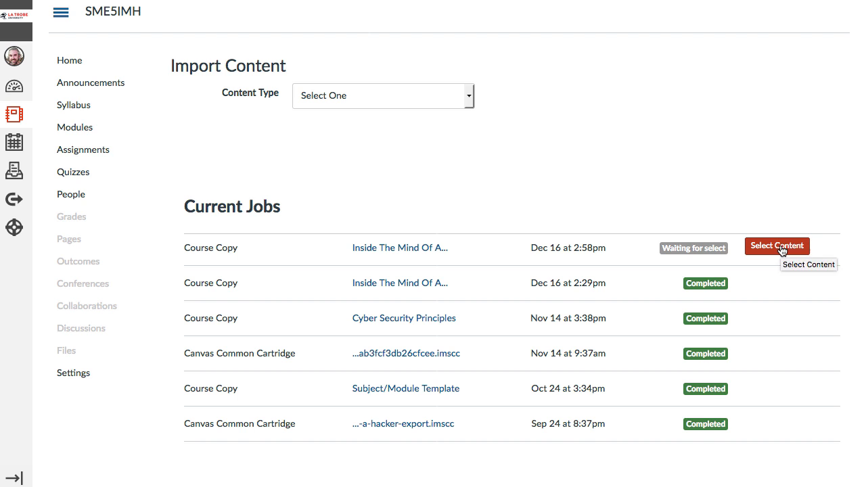
# - Open the content selection for the pending course copy and expand its Discussion Topics
pyautogui.click(778, 246)
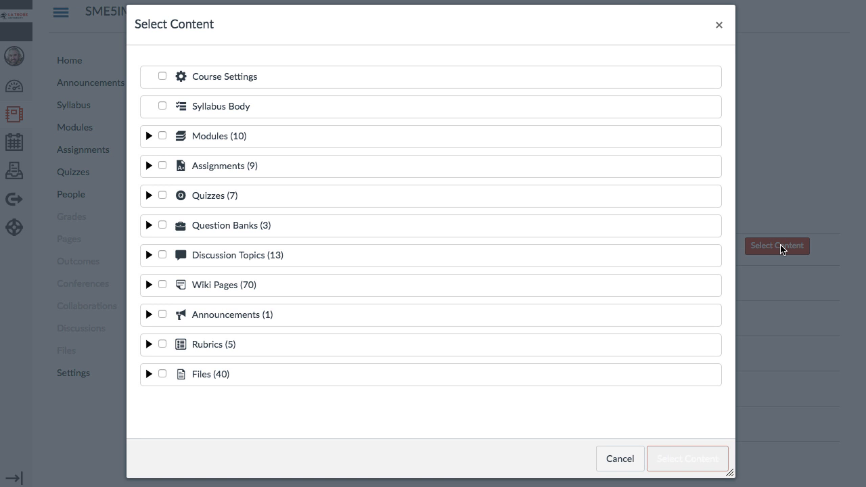
pyautogui.click(148, 256)
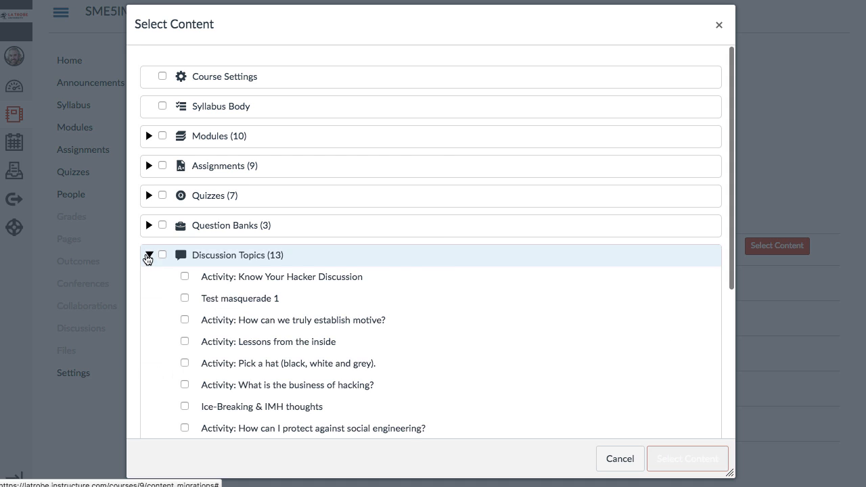
pyautogui.scroll(-2, 449, 264)
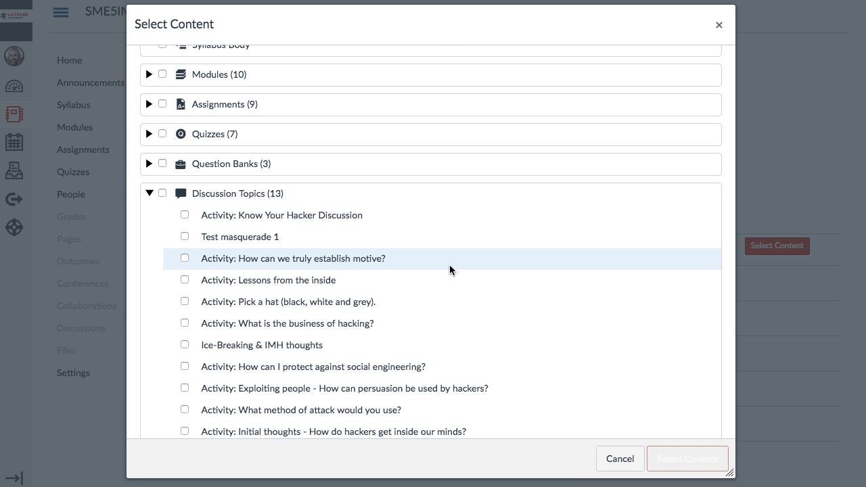
pyautogui.click(184, 258)
pyautogui.click(185, 280)
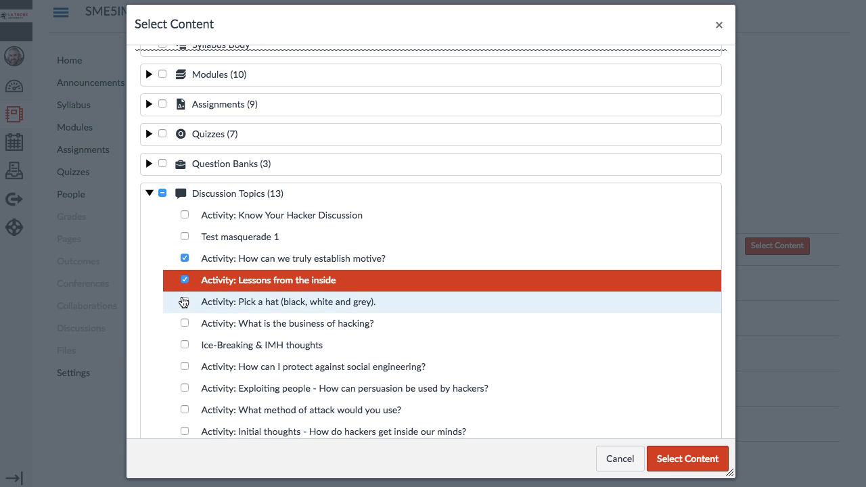
pyautogui.click(184, 301)
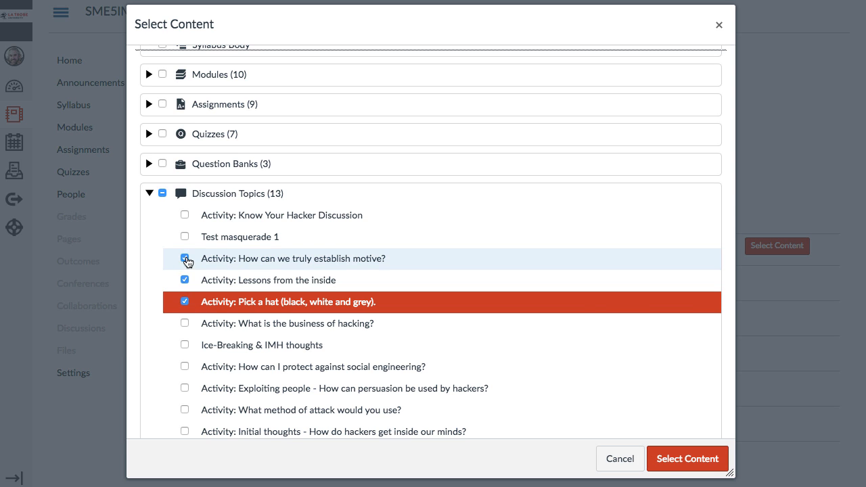
pyautogui.click(184, 258)
pyautogui.click(184, 279)
pyautogui.click(184, 302)
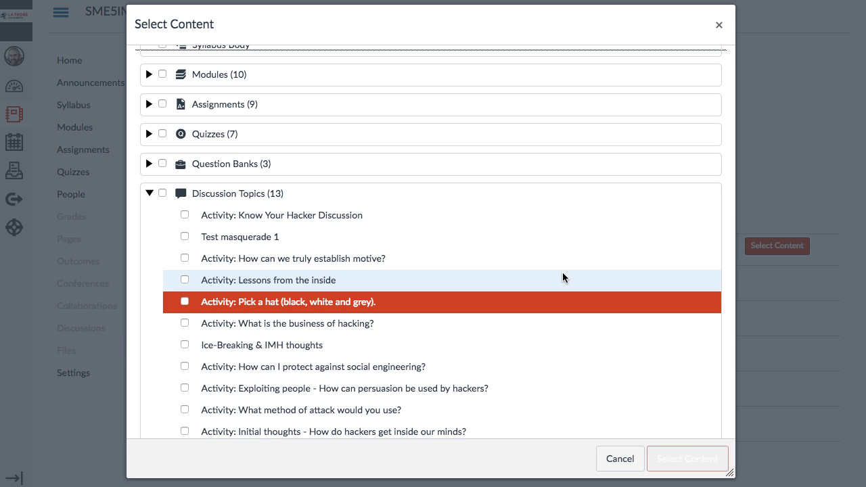
# - Select the discussion topic "Activity: Pick a hat (black, white and grey)." and run the import with it
pyautogui.scroll(-2, 562, 274)
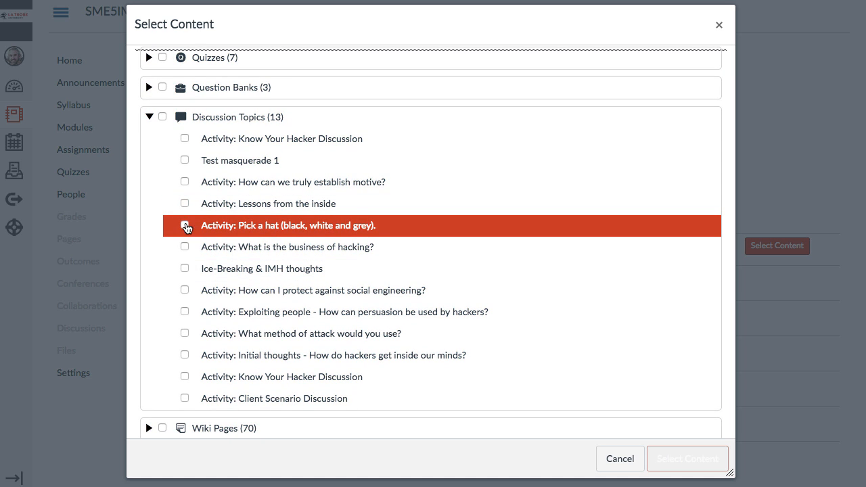
pyautogui.click(185, 225)
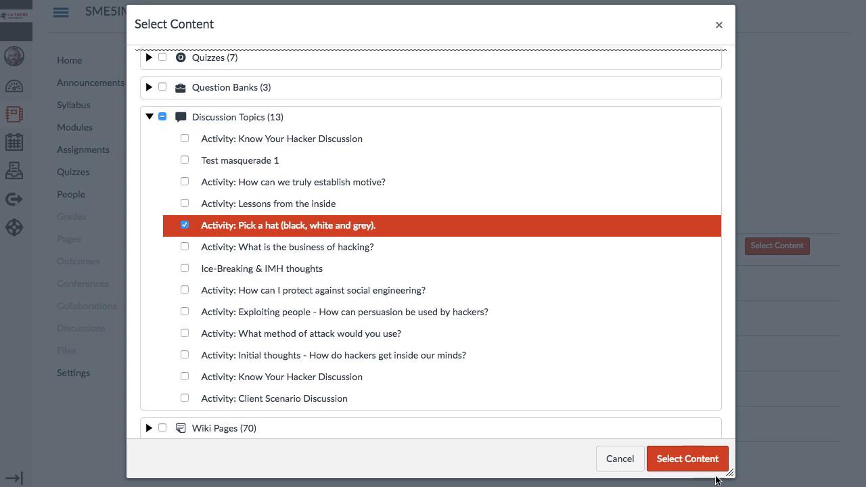
pyautogui.click(690, 454)
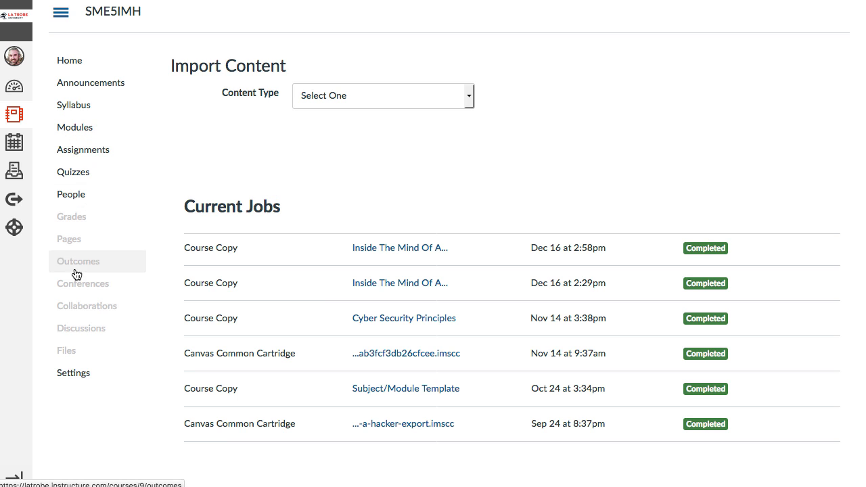
# - Look through the course's Discussions for the original and the imported copy of "Activity: Pick a hat (black, white and grey)."
pyautogui.click(79, 326)
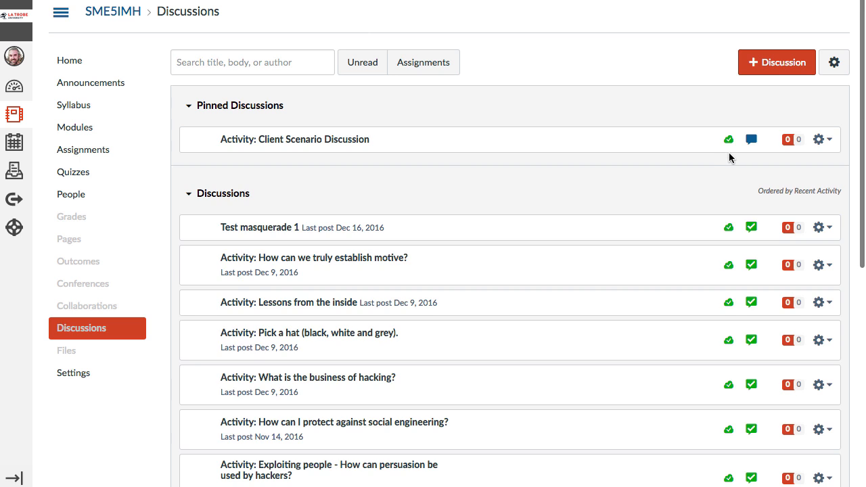
pyautogui.scroll(-3, 729, 157)
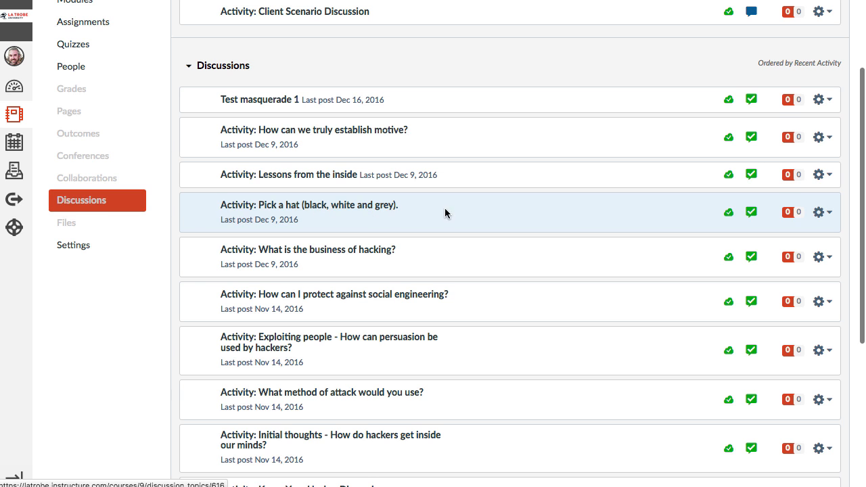
pyautogui.scroll(-5, 486, 211)
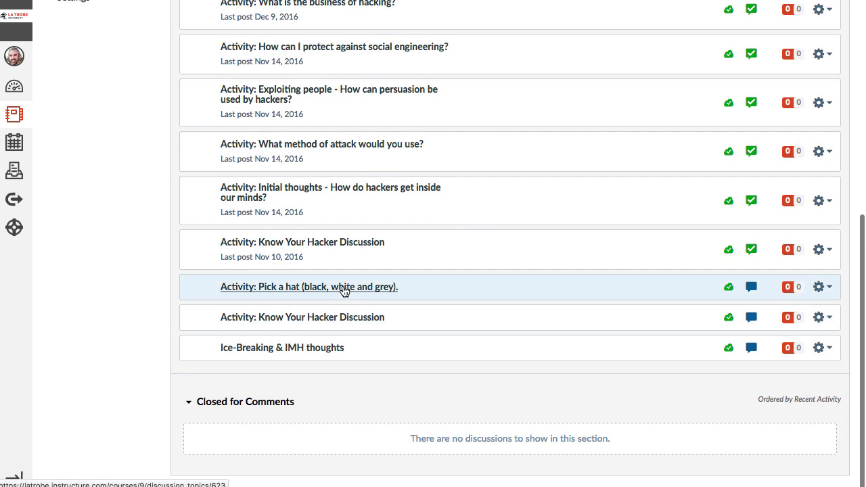
pyautogui.scroll(4, 343, 290)
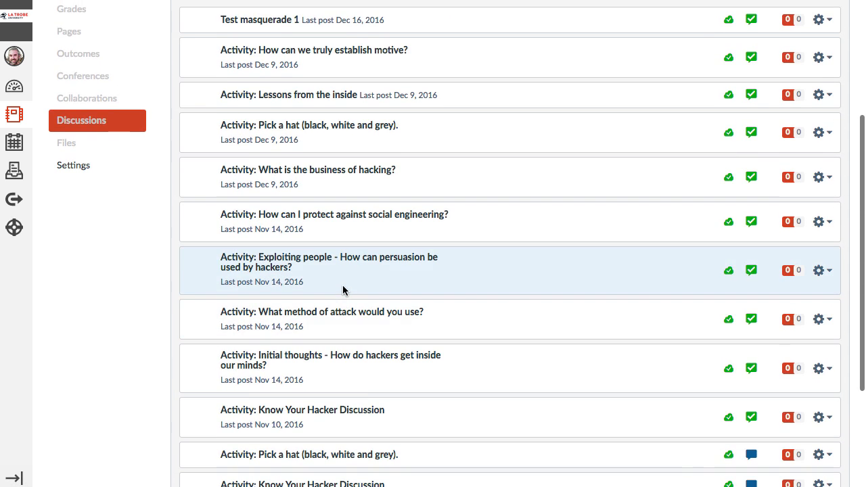
pyautogui.scroll(-2, 343, 290)
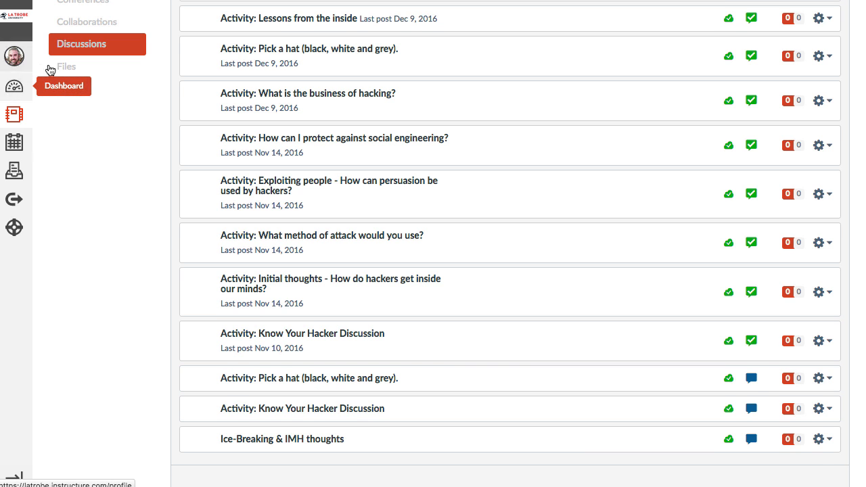
pyautogui.scroll(5, 53, 73)
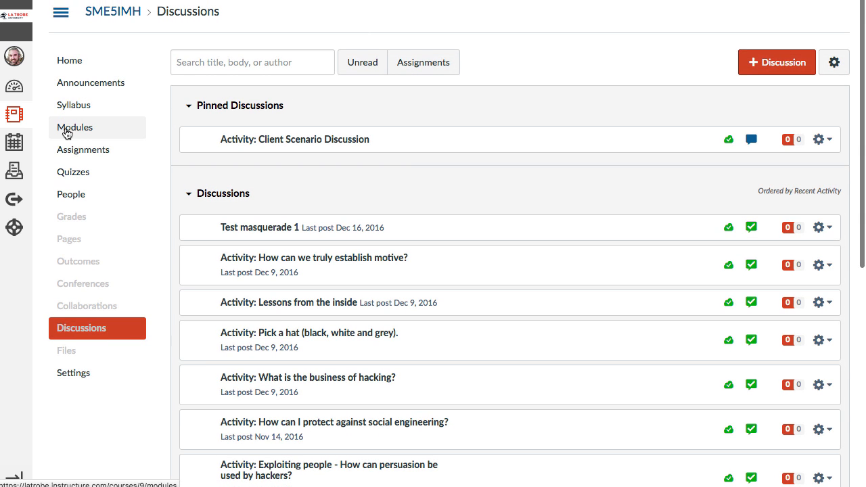
# - Add the first listed discussion "Activity: Pick a hat (black, white and grey)." to Module 3: The Business of Hacking and locate the new item
pyautogui.click(66, 133)
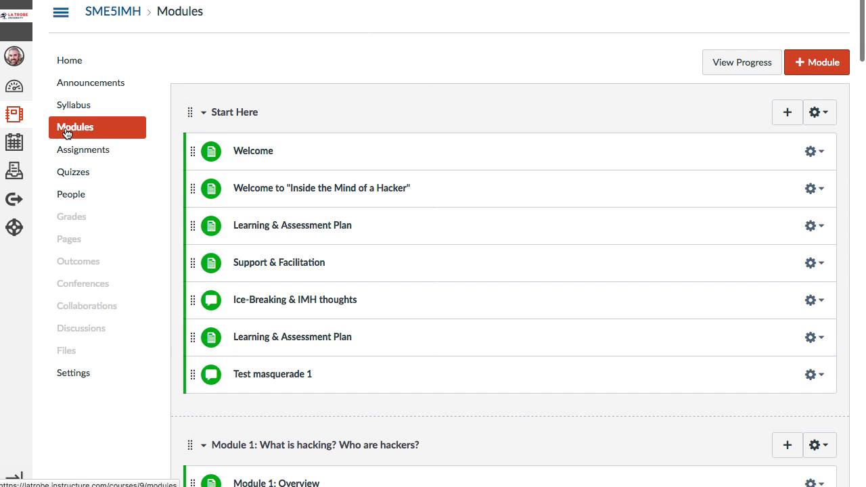
pyautogui.scroll(-9, 832, 411)
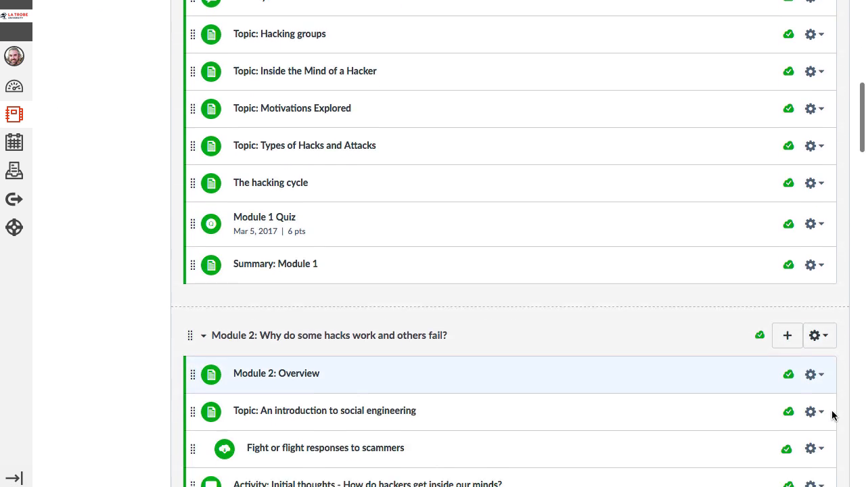
pyautogui.scroll(-1, 832, 415)
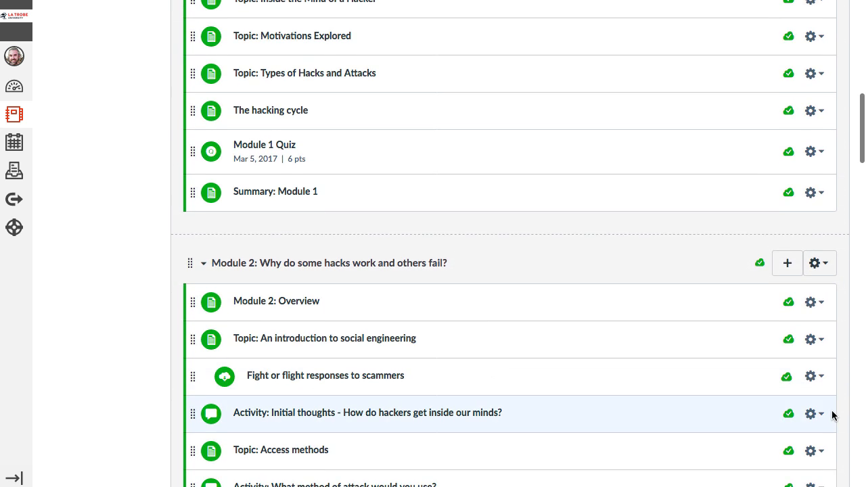
pyautogui.scroll(-4, 832, 415)
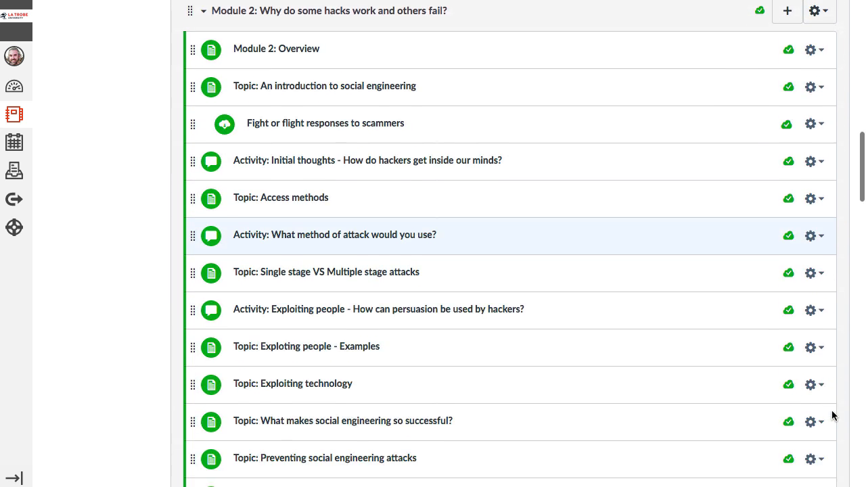
pyautogui.scroll(-7, 832, 415)
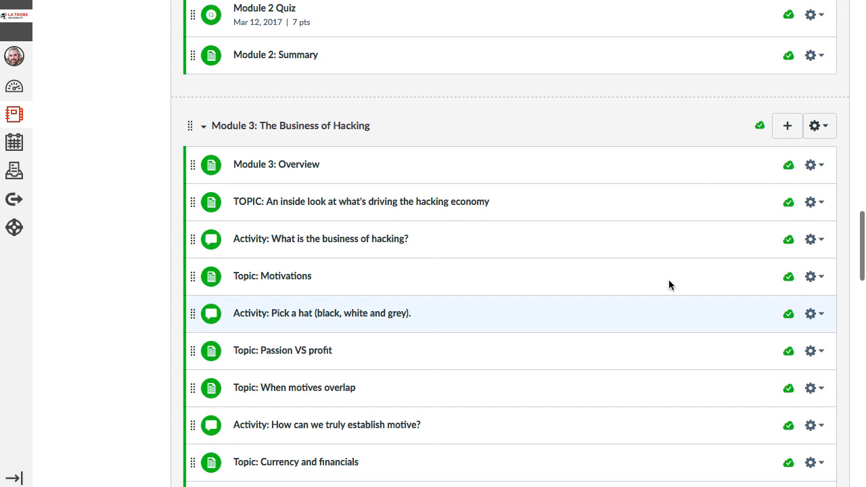
pyautogui.click(786, 126)
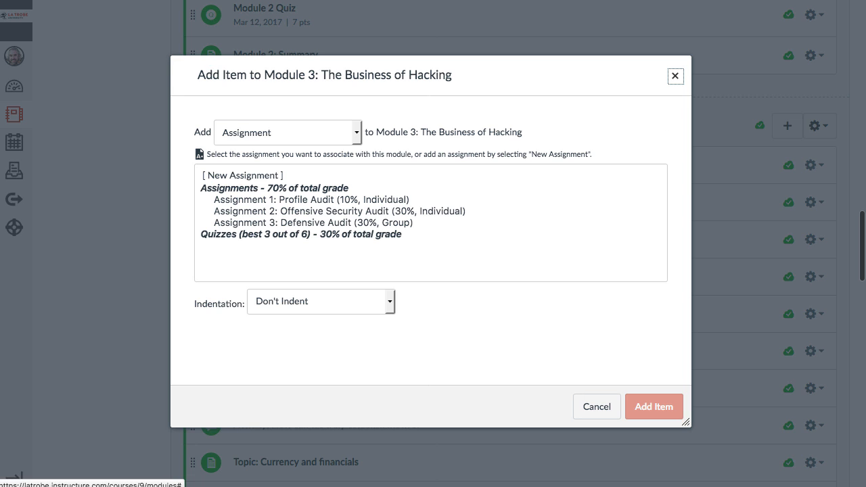
pyautogui.click(242, 140)
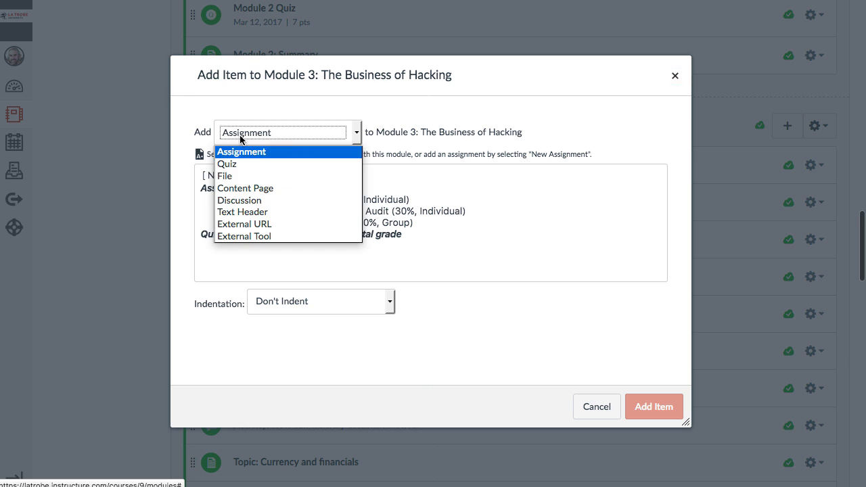
pyautogui.click(238, 202)
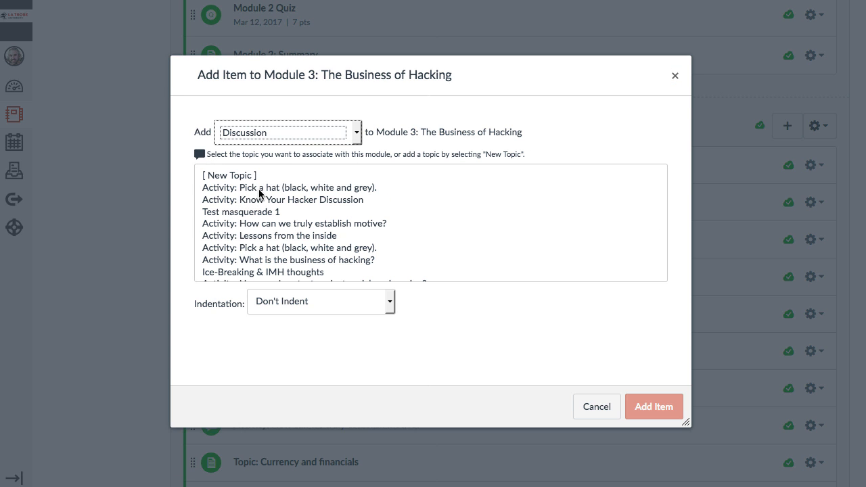
pyautogui.click(259, 189)
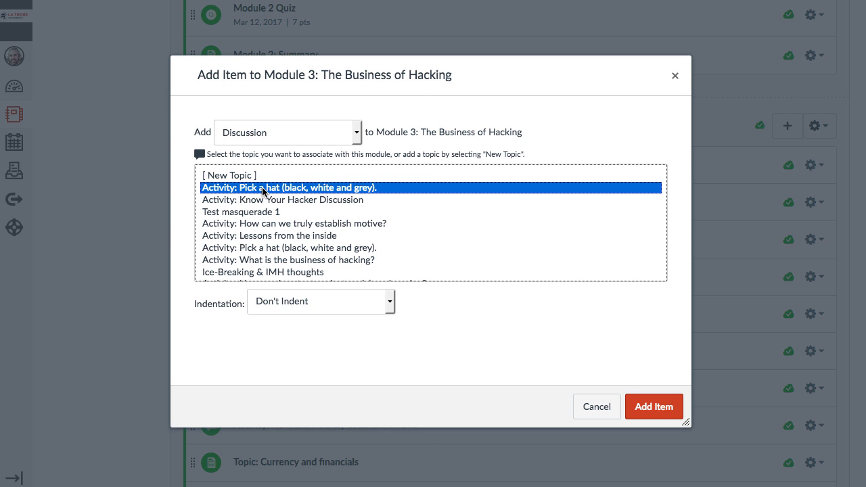
pyautogui.click(666, 404)
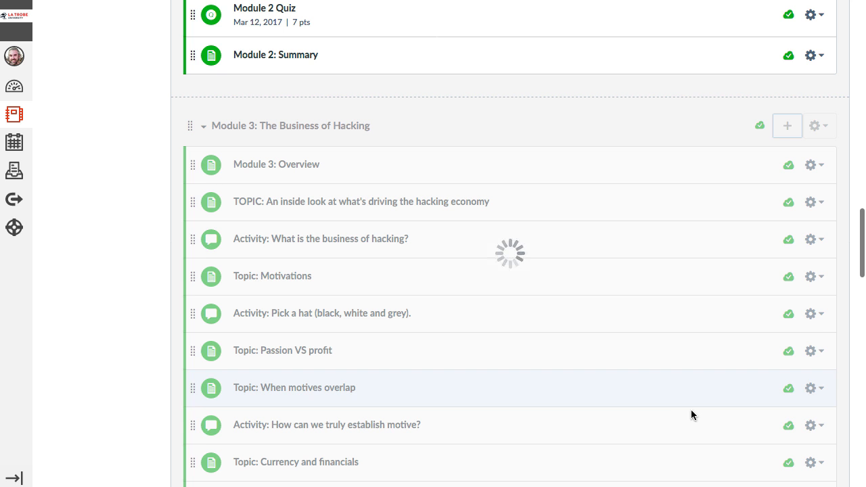
pyautogui.scroll(-3, 687, 409)
pyautogui.scroll(-4, 685, 407)
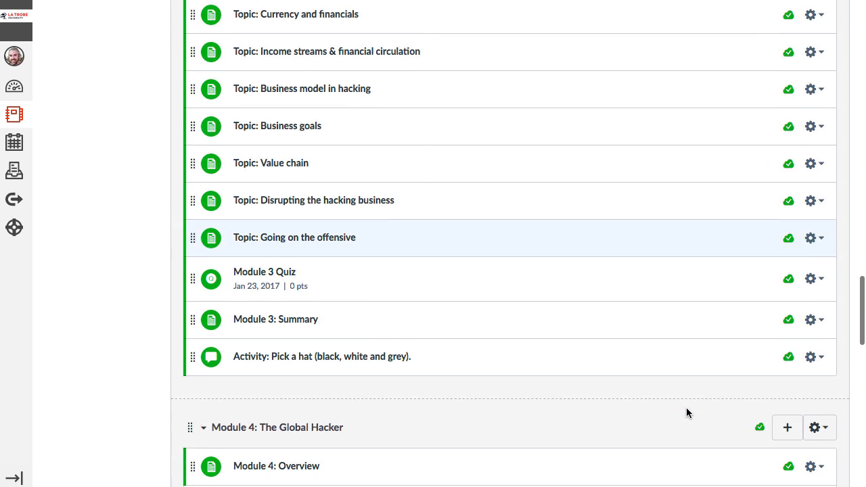
# - Move the new "Activity: Pick a hat (black, white and grey)." item beside its duplicate under "Topic: Motivations" in Module 3 and open the discussions for comparison
pyautogui.moveTo(191, 337); pyautogui.dragTo(228, 328)
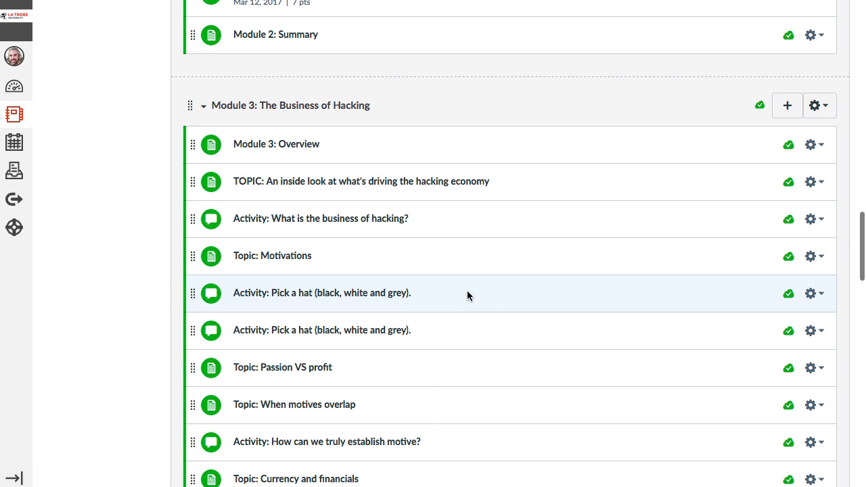
pyautogui.click(342, 294)
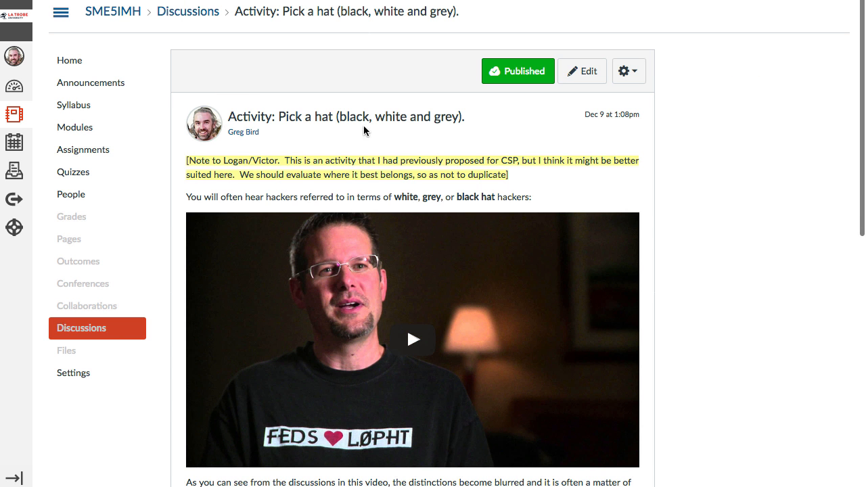
pyautogui.scroll(-7, 733, 237)
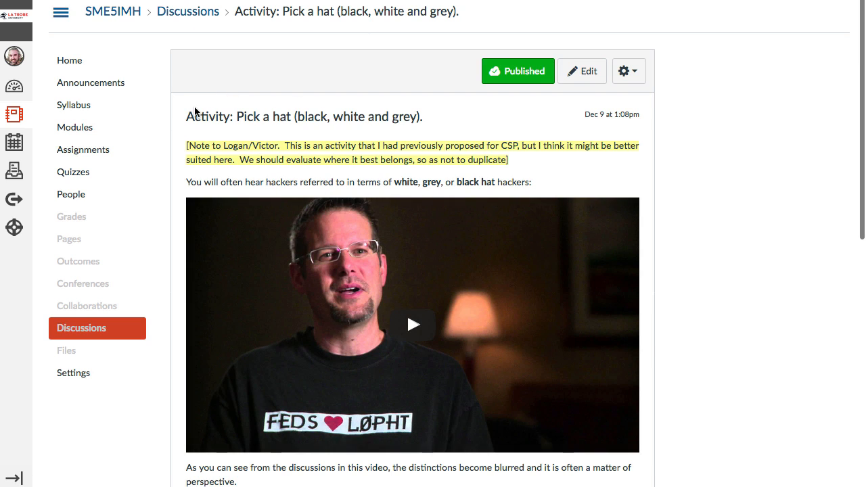
# - Return to the course modules and remove the first of the two "Activity: Pick a hat (black, white and grey)." items from Module 3
pyautogui.click(61, 132)
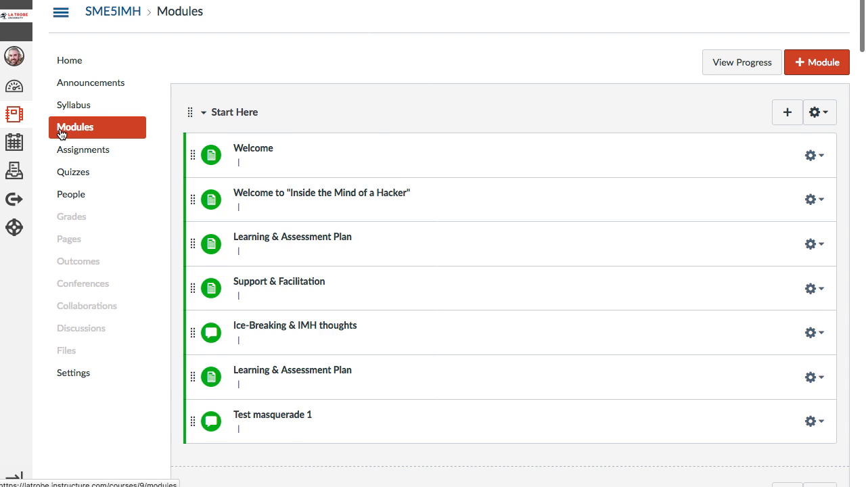
pyautogui.scroll(-7, 599, 334)
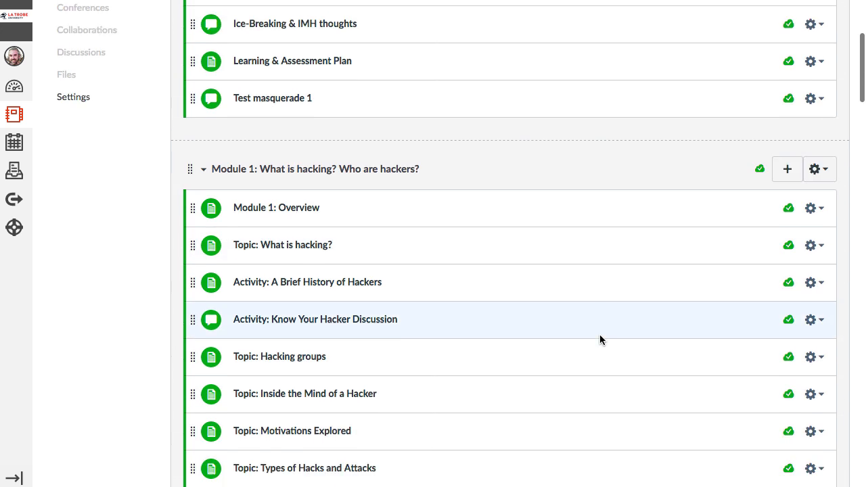
pyautogui.scroll(-5, 600, 339)
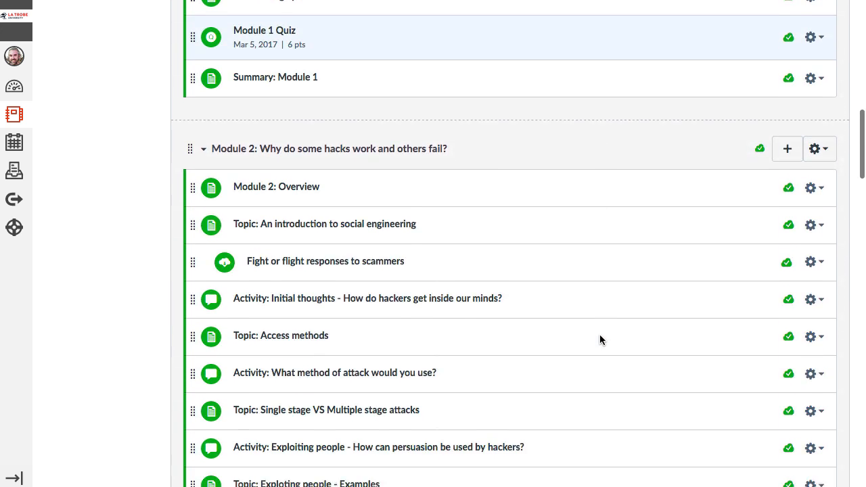
pyautogui.scroll(-11, 599, 339)
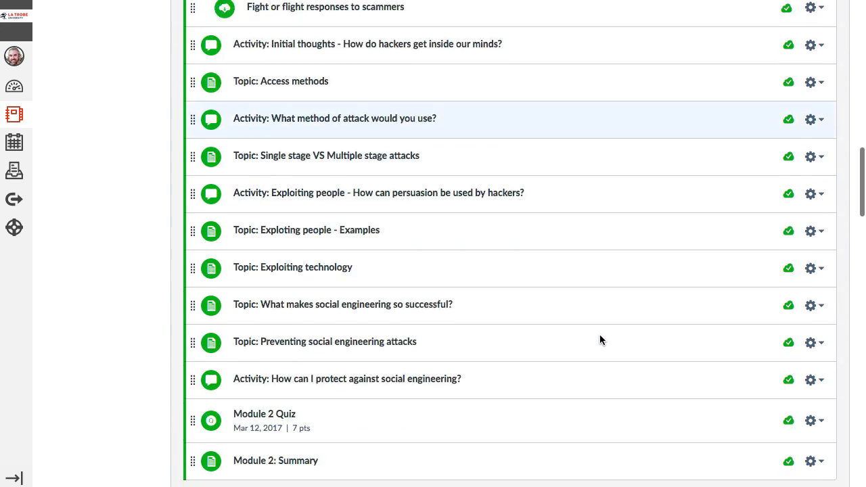
pyautogui.scroll(-4, 599, 339)
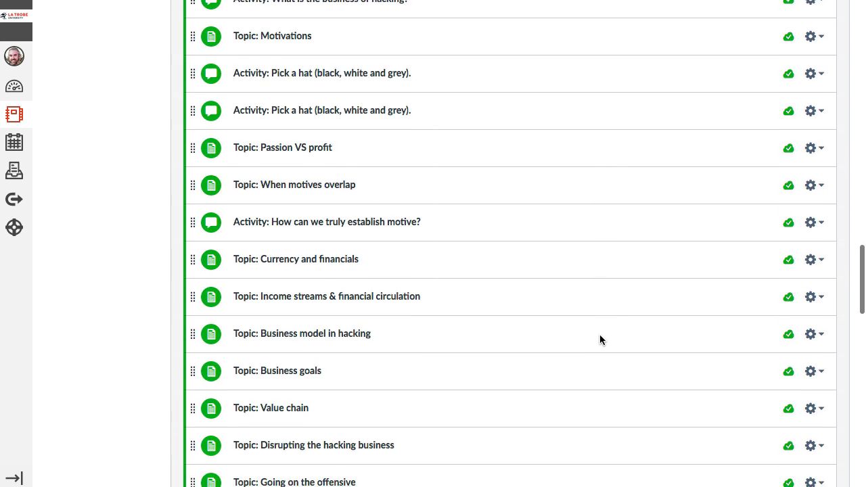
pyautogui.scroll(2, 599, 340)
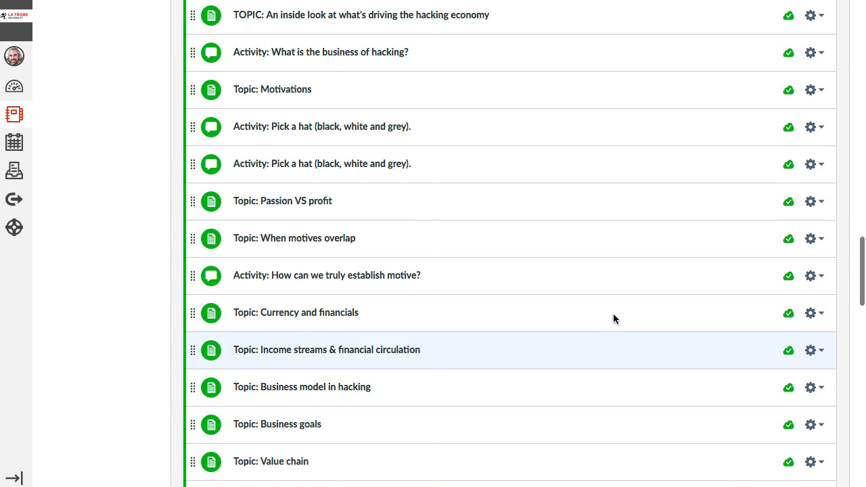
pyautogui.click(816, 129)
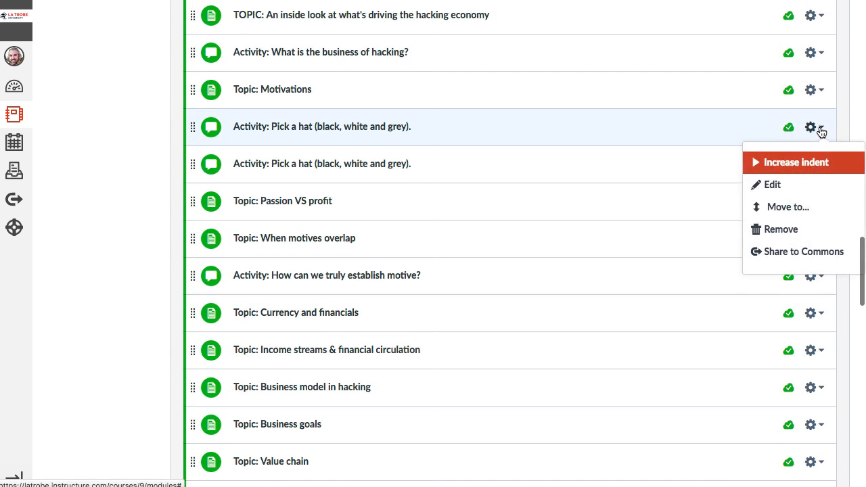
pyautogui.click(777, 229)
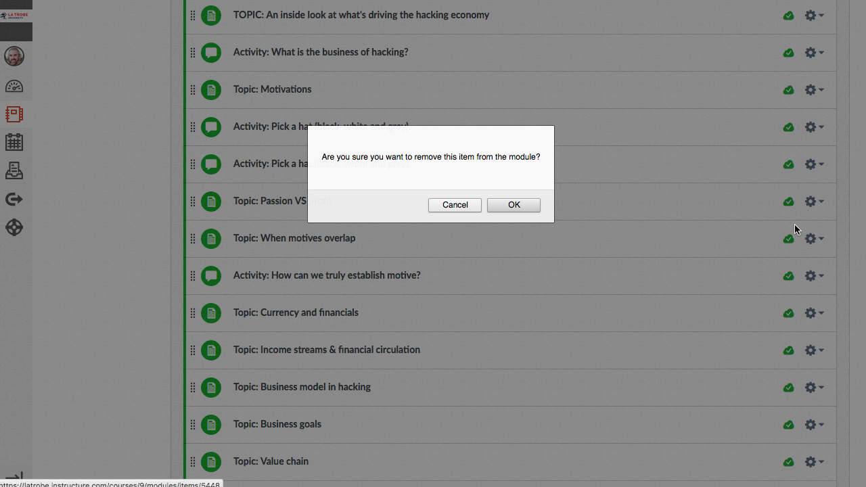
pyautogui.click(518, 205)
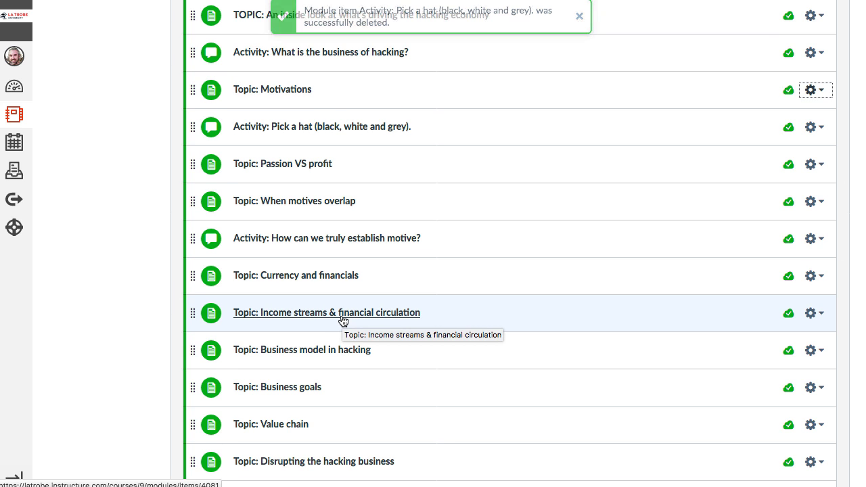
# - Delete the original "Activity: Pick a hat (black, white and grey)." discussion, last posted Dec 9, 2016, from the course's Discussions
pyautogui.scroll(6, 343, 320)
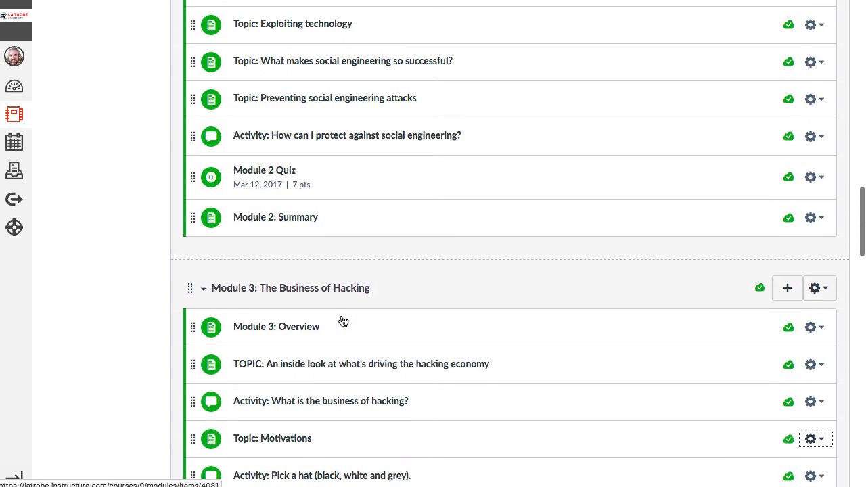
pyautogui.scroll(15, 105, 79)
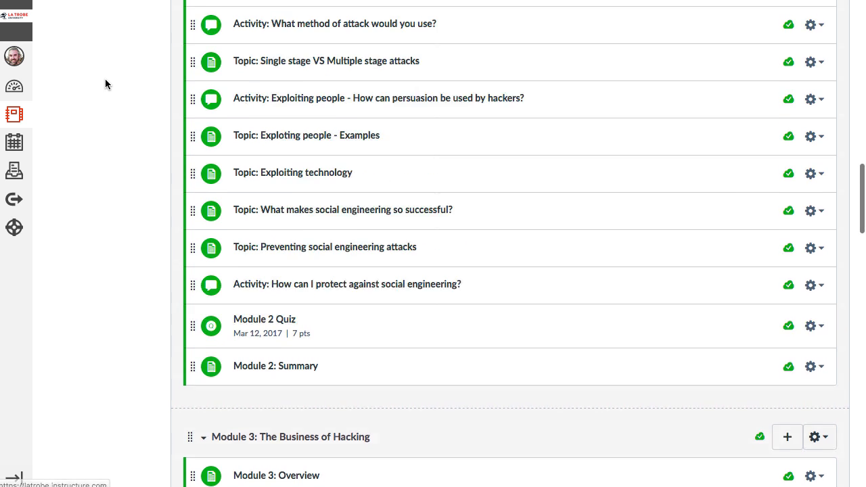
pyautogui.scroll(3, 105, 78)
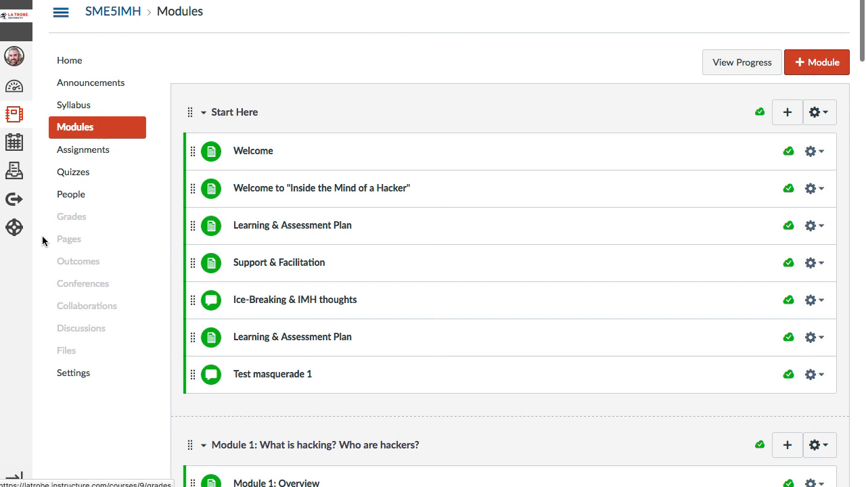
pyautogui.click(91, 326)
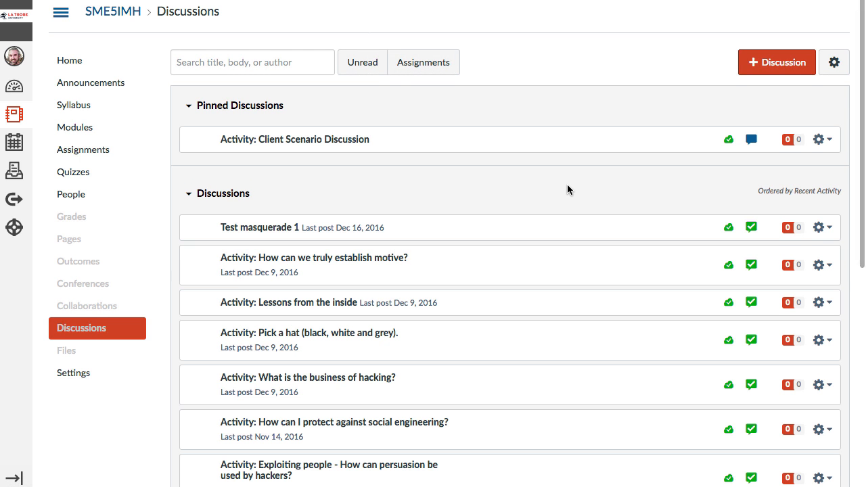
pyautogui.scroll(-3, 566, 189)
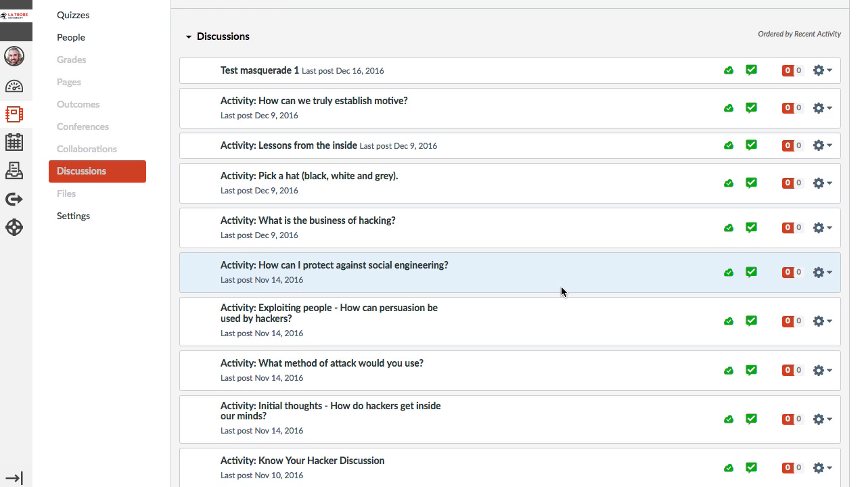
pyautogui.scroll(-4, 561, 291)
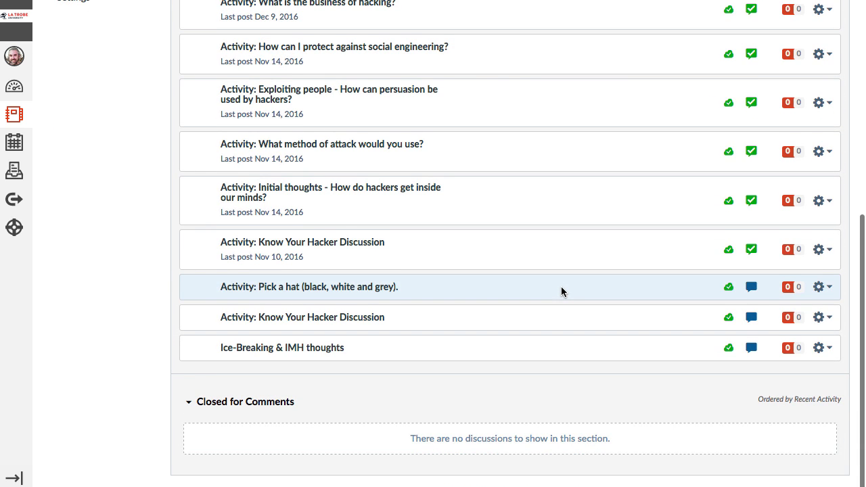
pyautogui.scroll(4, 561, 286)
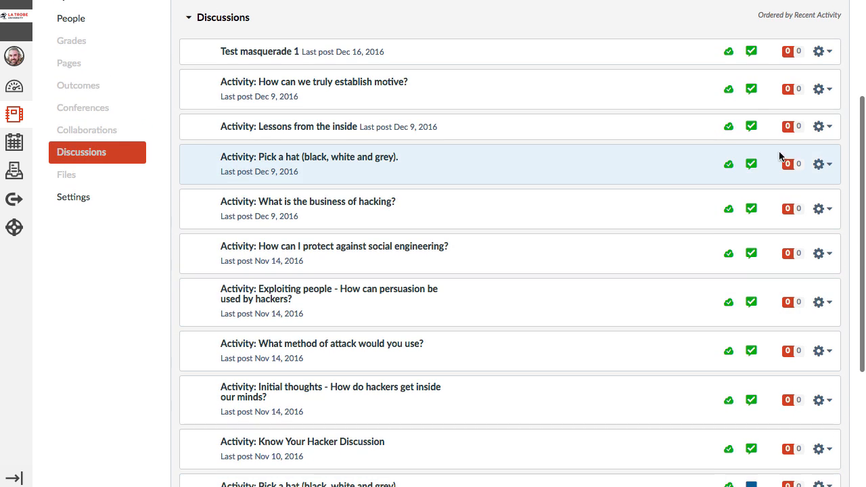
pyautogui.click(823, 164)
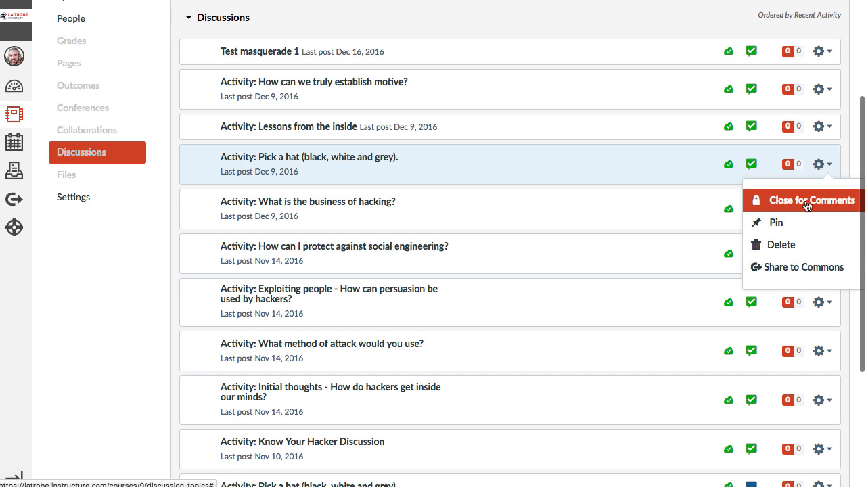
pyautogui.click(777, 243)
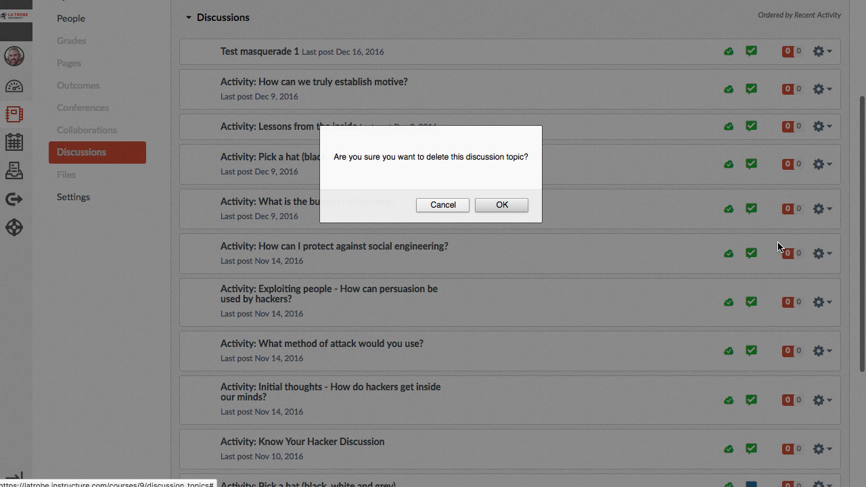
pyautogui.click(510, 203)
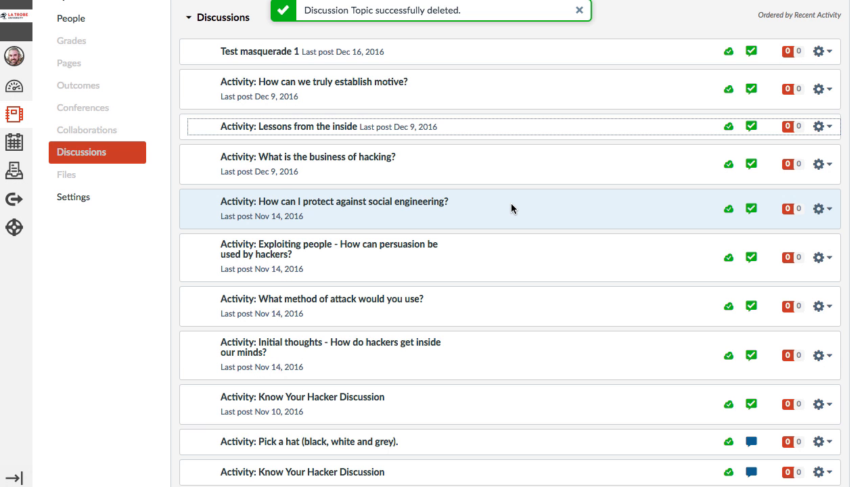